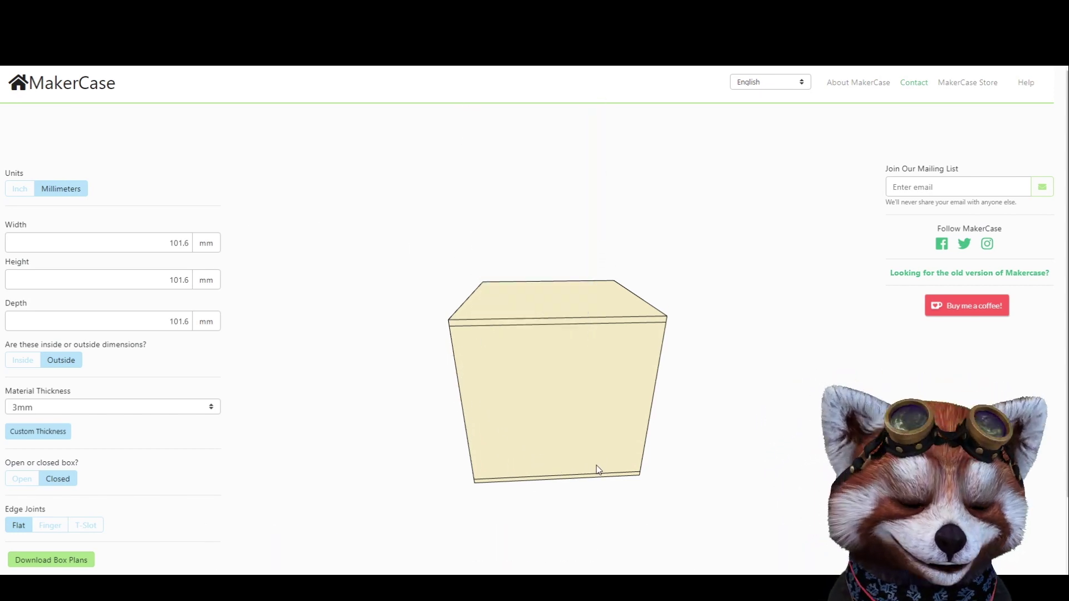
Enter width 70, height 110 and depth 70 mm for the MakerCase box and check the preview.
left_click_drag(597, 470, 612, 389)
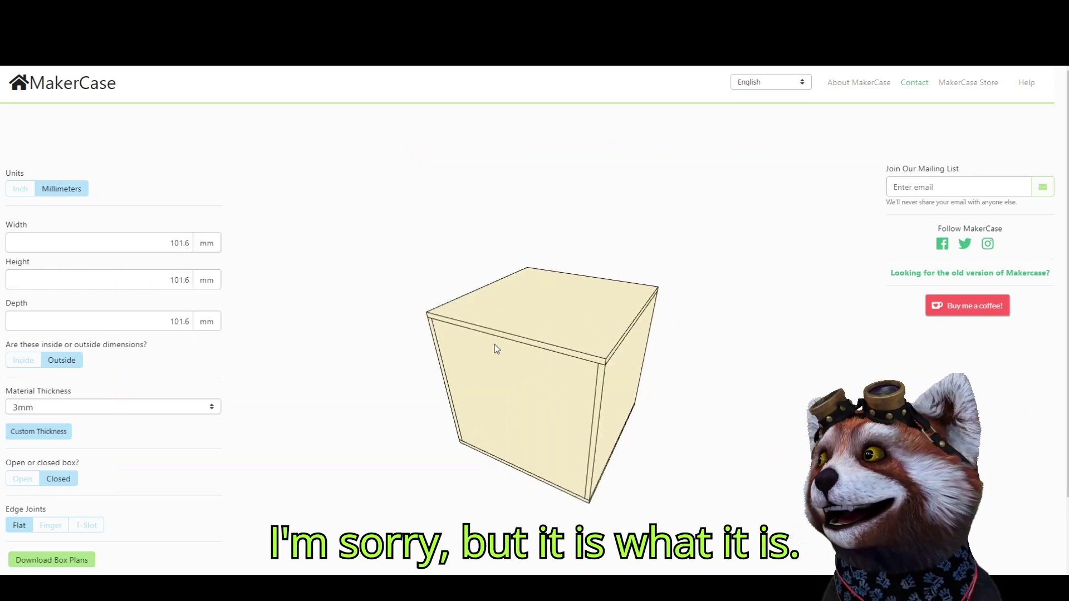
left_click_drag(493, 348, 353, 288)
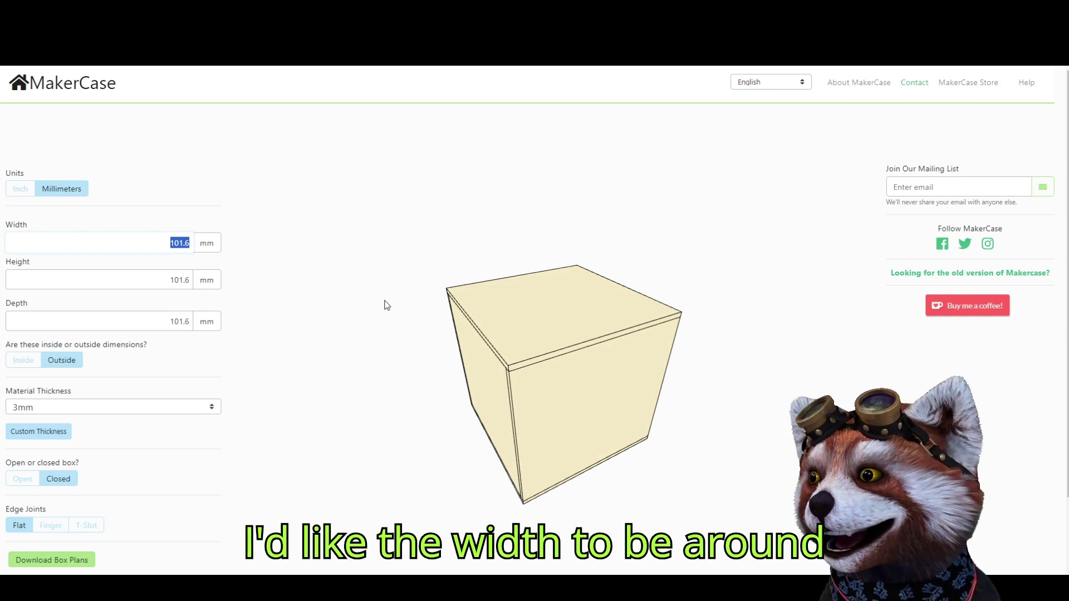
type("70")
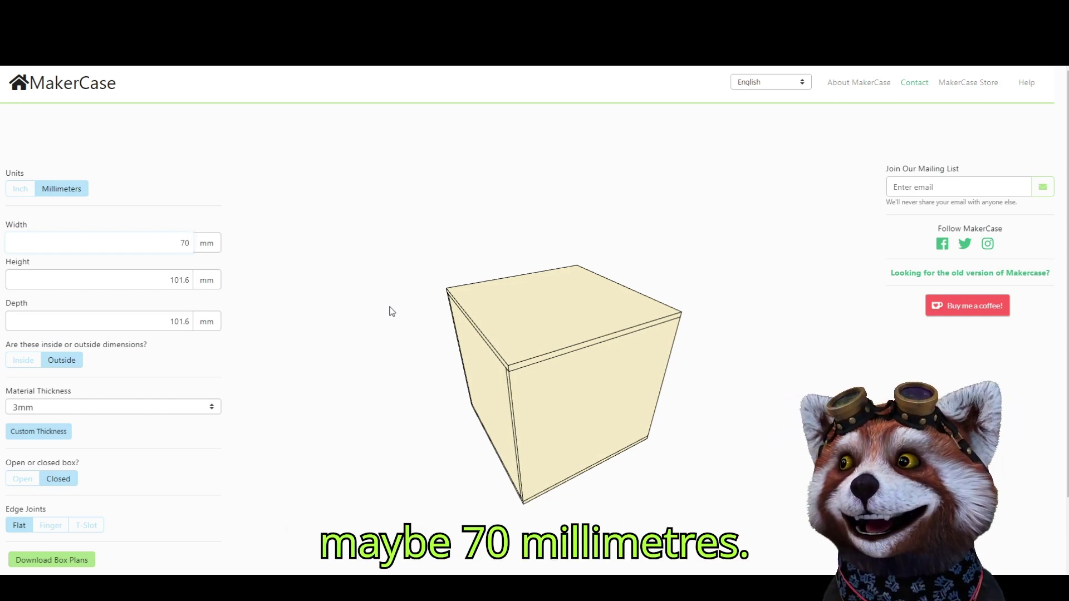
key("Tab")
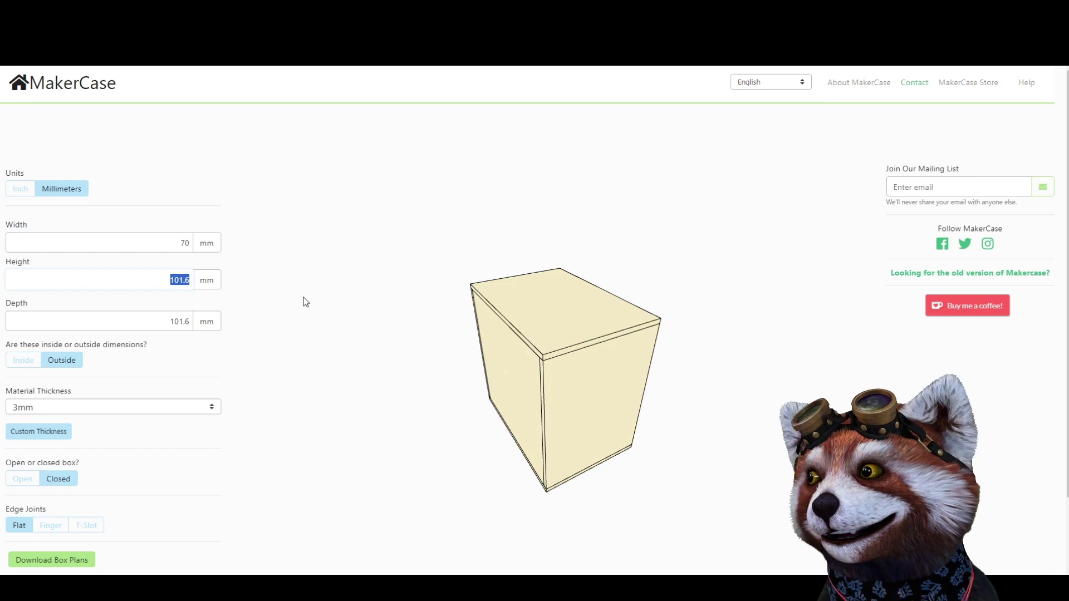
type("110")
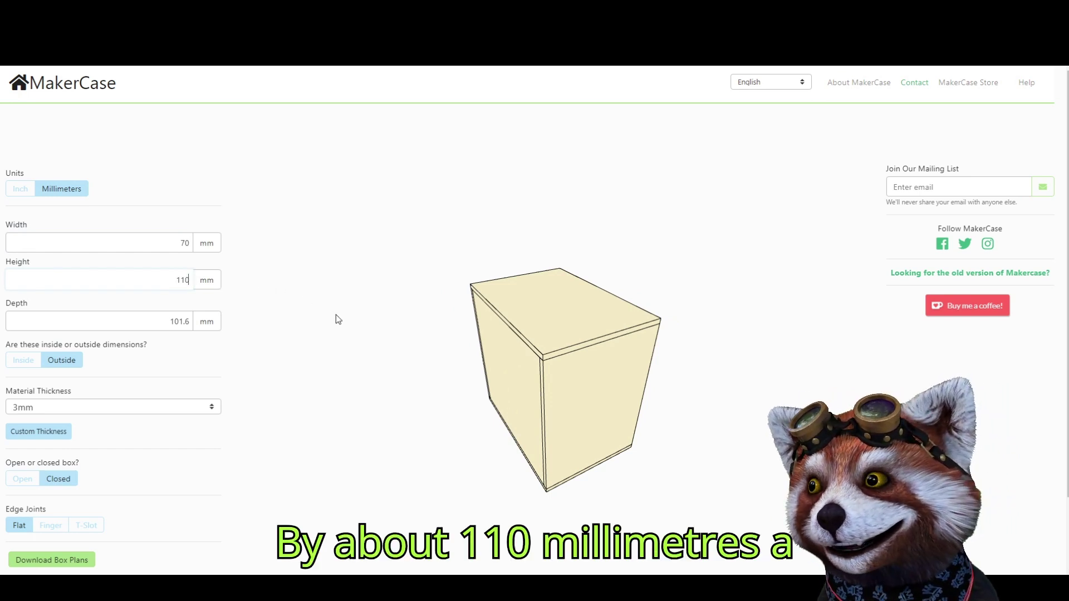
key("Tab")
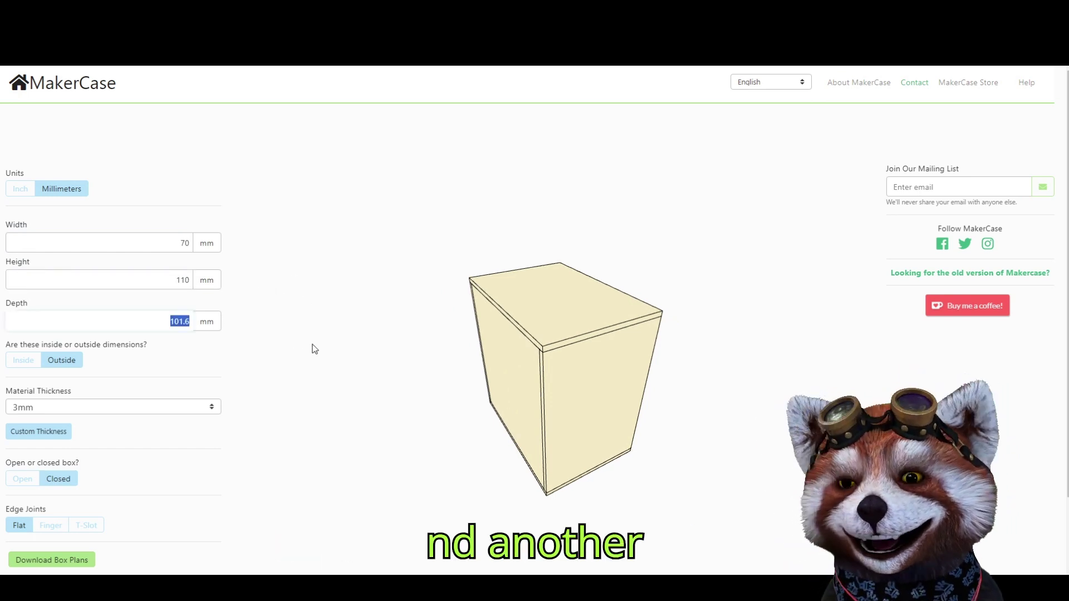
type("70")
key("Tab")
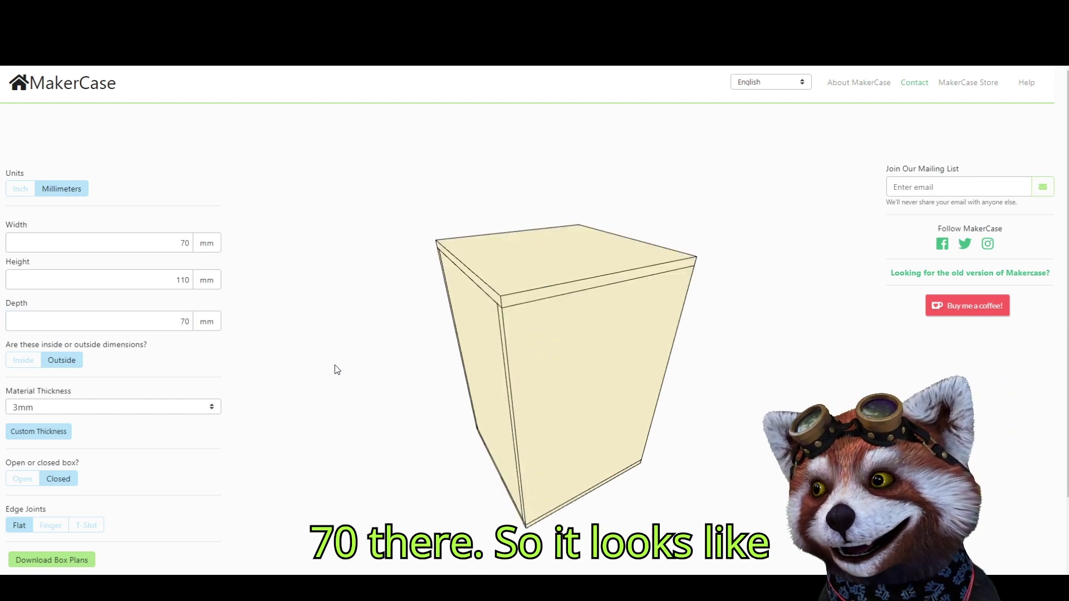
mouse_move(585, 375)
left_mouse_down()
mouse_move(361, 353)
mouse_move(509, 345)
mouse_move(125, 406)
left_mouse_up()
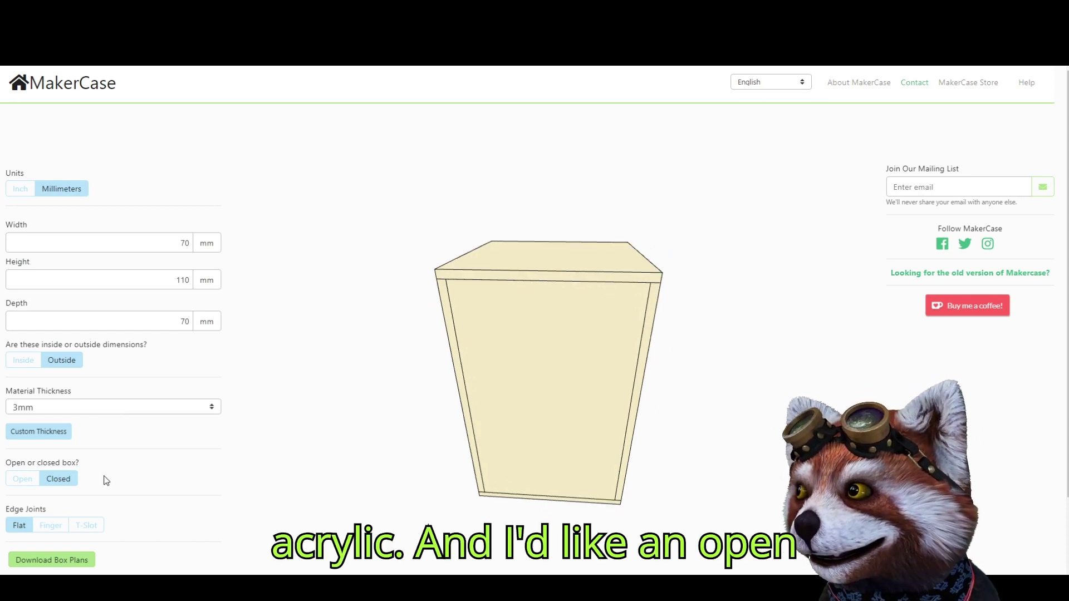
Make the MakerCase box open-topped and view it from above and the front.
left_click(23, 483)
left_click_drag(565, 333, 536, 396)
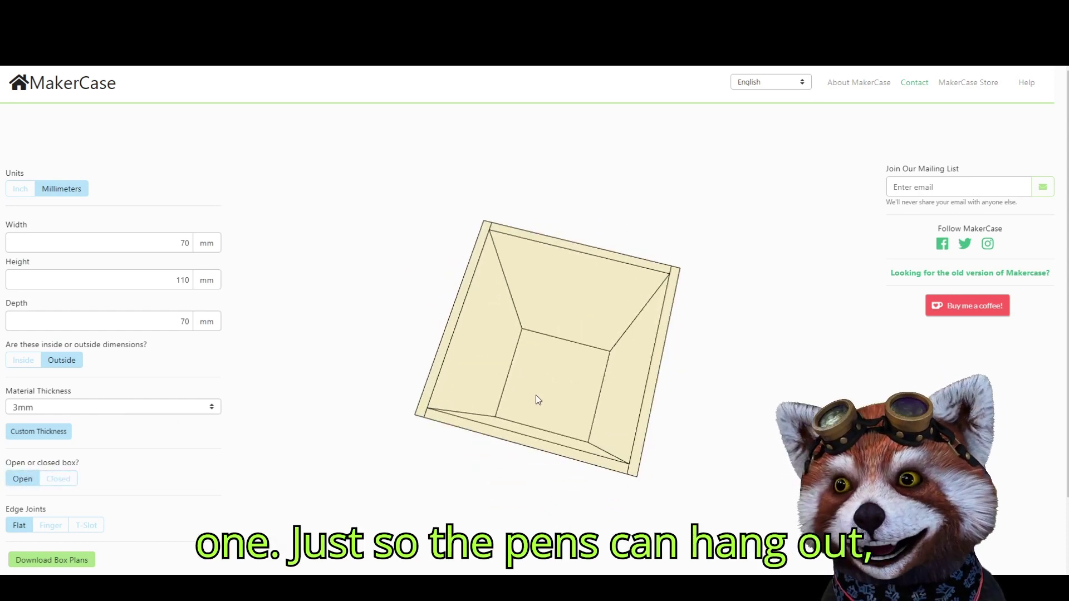
left_click_drag(606, 331, 559, 313)
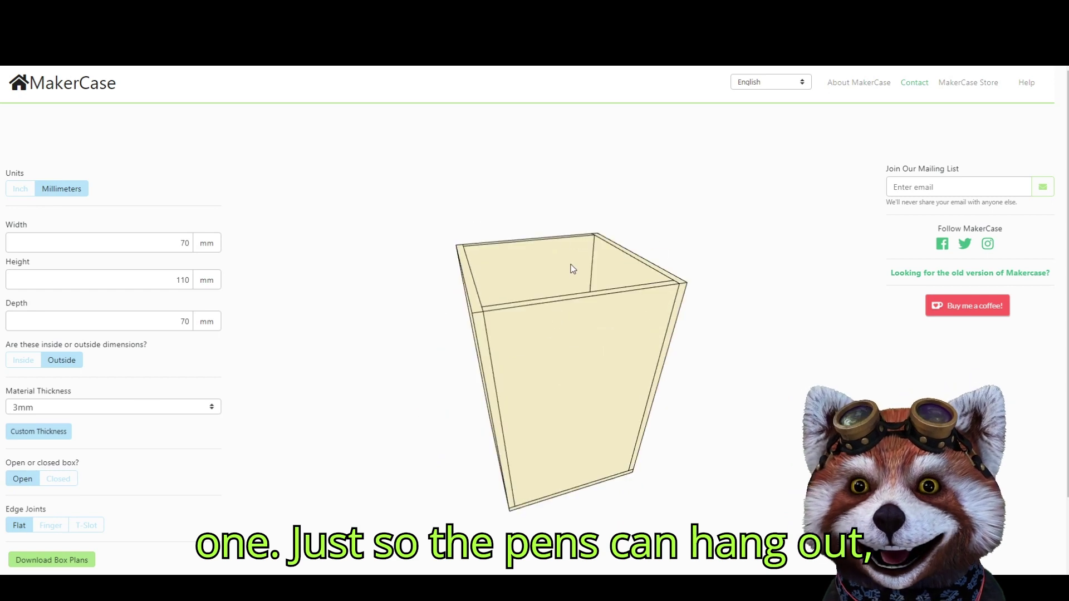
mouse_move(572, 268)
left_mouse_down()
mouse_move(540, 272)
mouse_move(556, 306)
mouse_move(537, 360)
mouse_move(544, 391)
left_mouse_up()
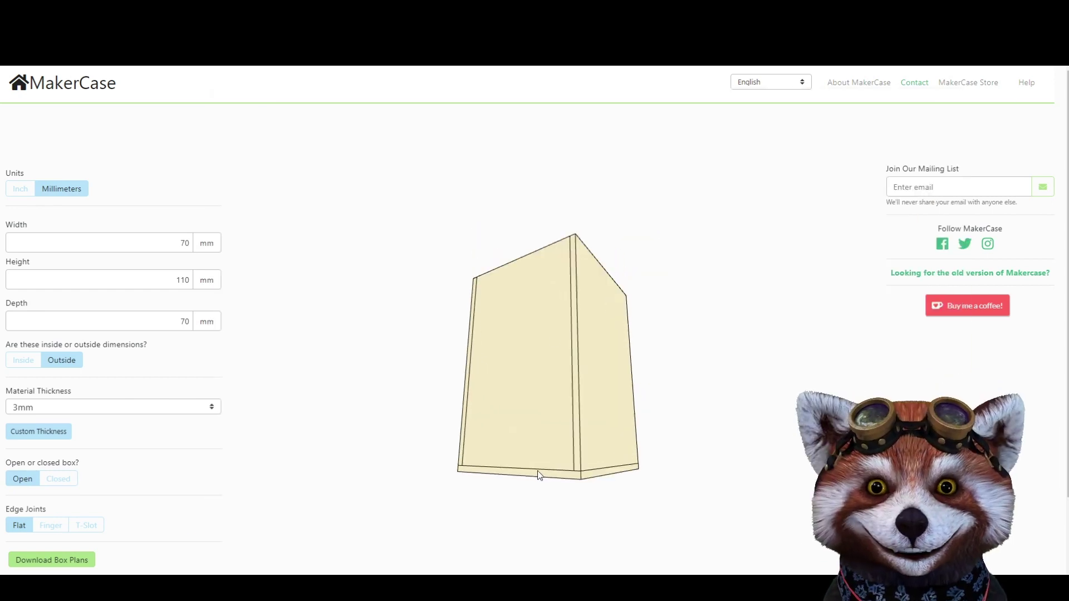
Switch the edges to finger joints and raise the finger size to 34.125.
left_click(57, 534)
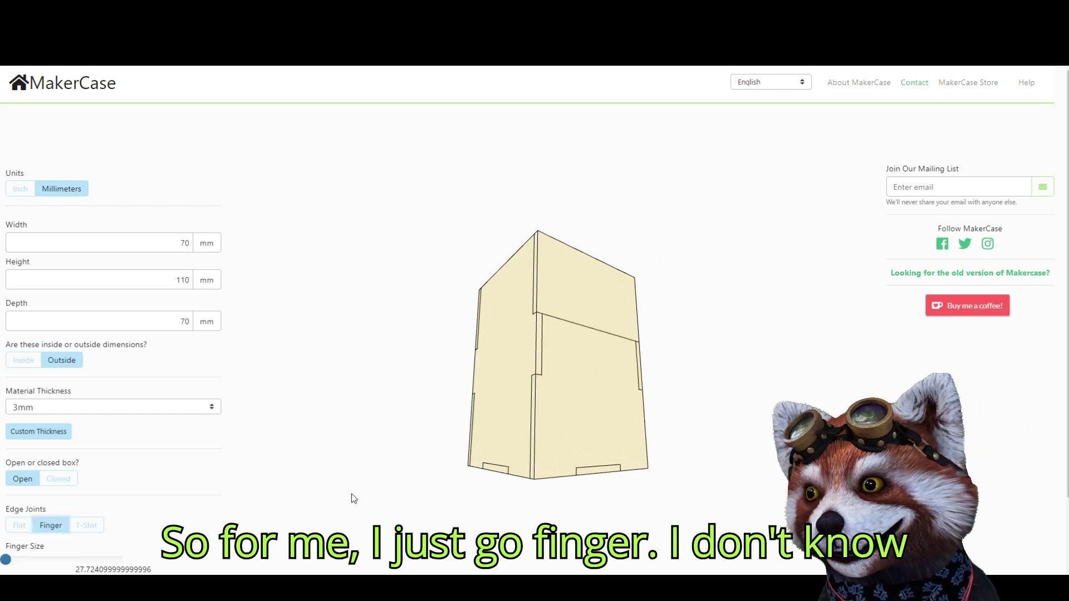
left_click_drag(437, 415, 470, 431)
mouse_move(589, 368)
left_mouse_down()
mouse_move(453, 376)
mouse_move(134, 478)
left_mouse_up()
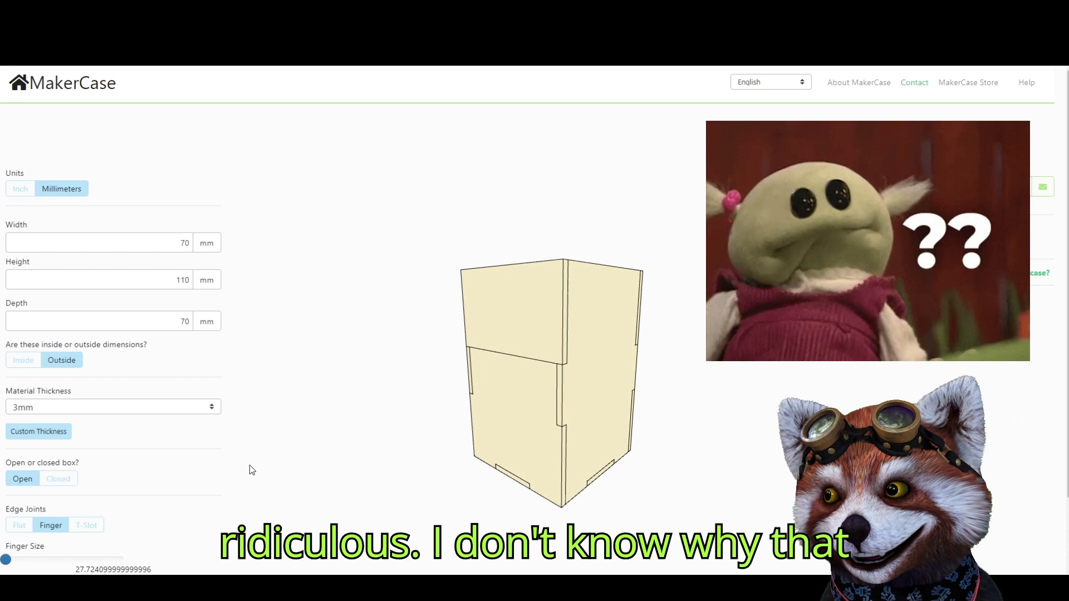
scroll(349, 412, "up", 3)
scroll(349, 412, "down", 3)
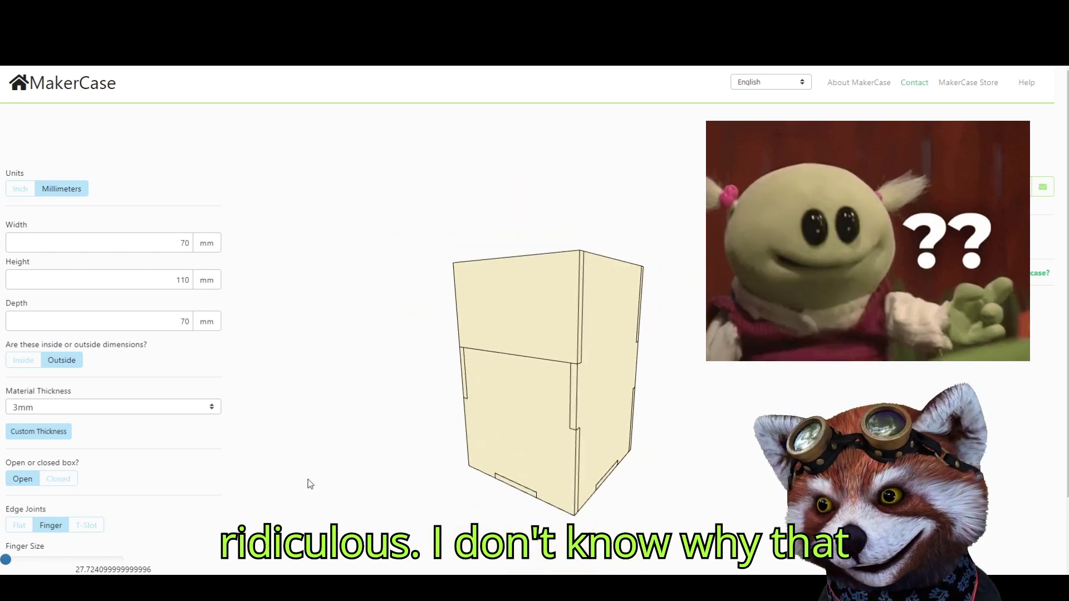
scroll(105, 502, "down", 1)
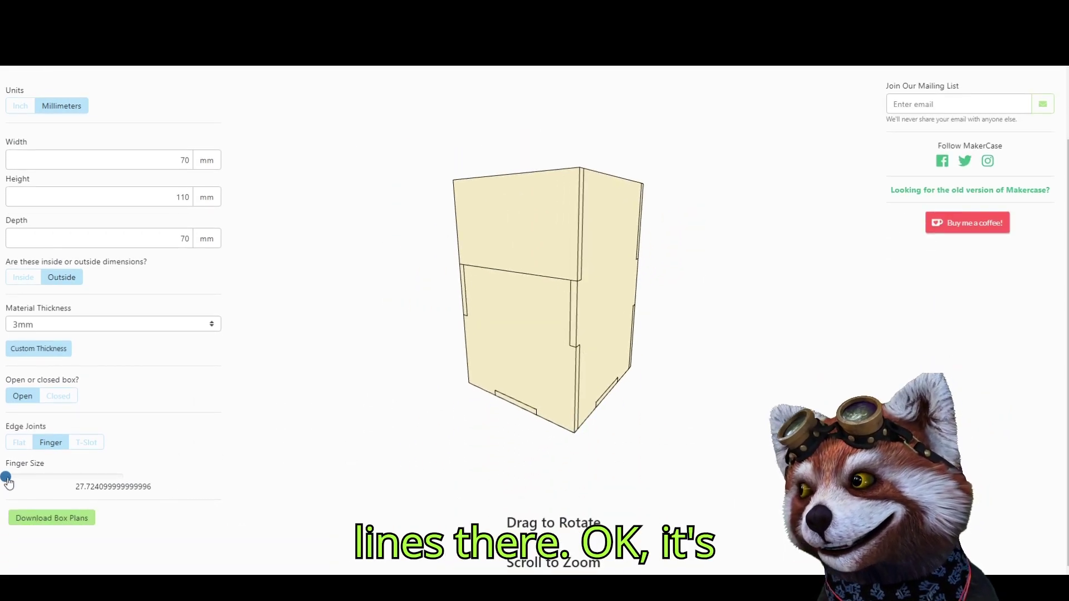
left_click_drag(8, 483, 126, 483)
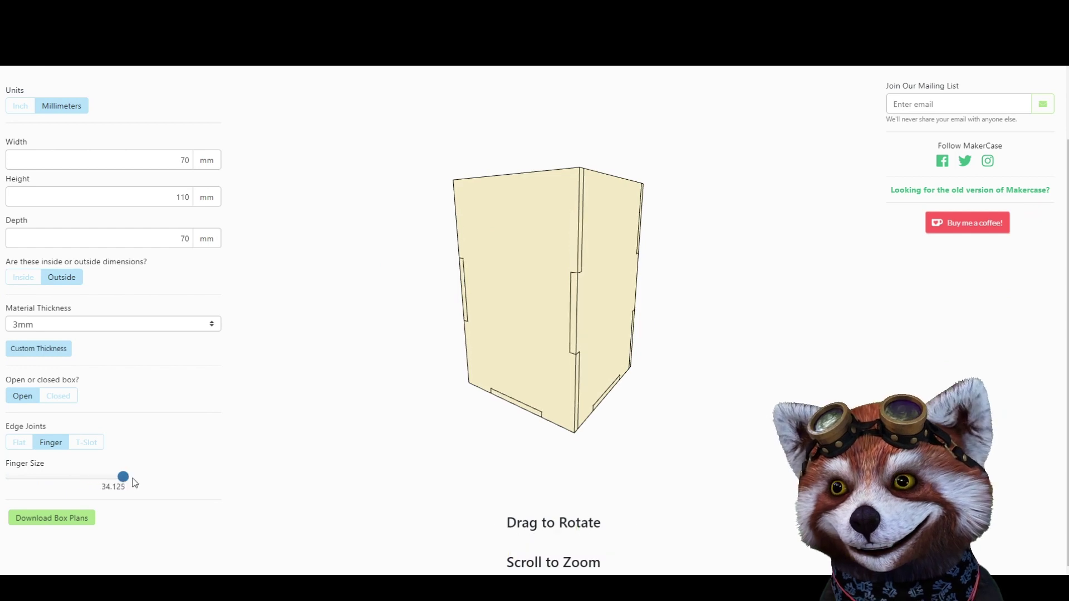
Preview the box plans showing the back, right, front, left and bottom panels.
left_click(61, 520)
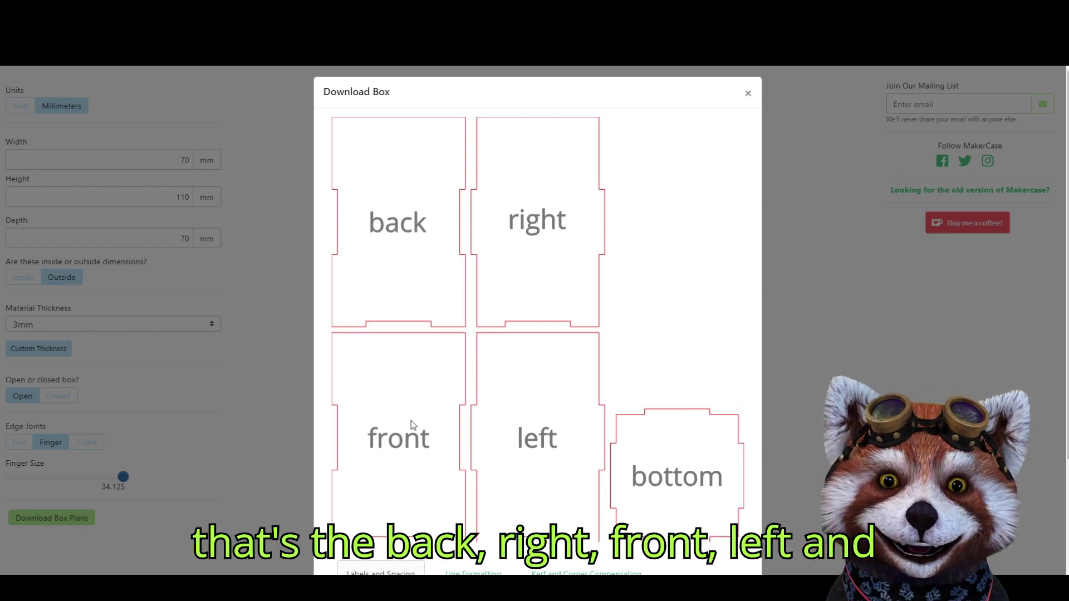
scroll(649, 438, "down", 2)
scroll(532, 392, "down", 1)
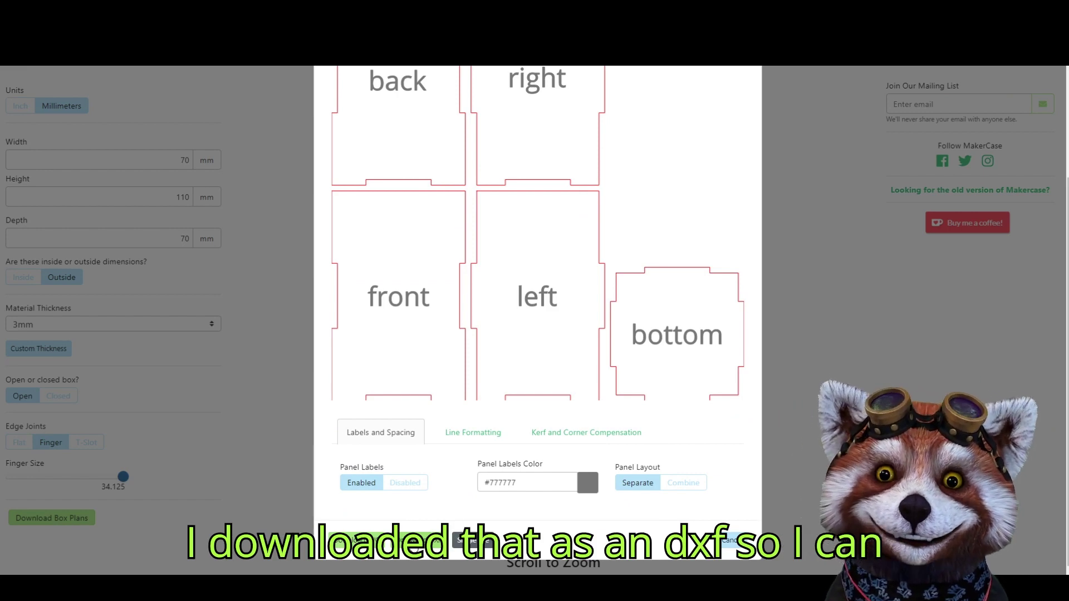
scroll(484, 492, "up", 3)
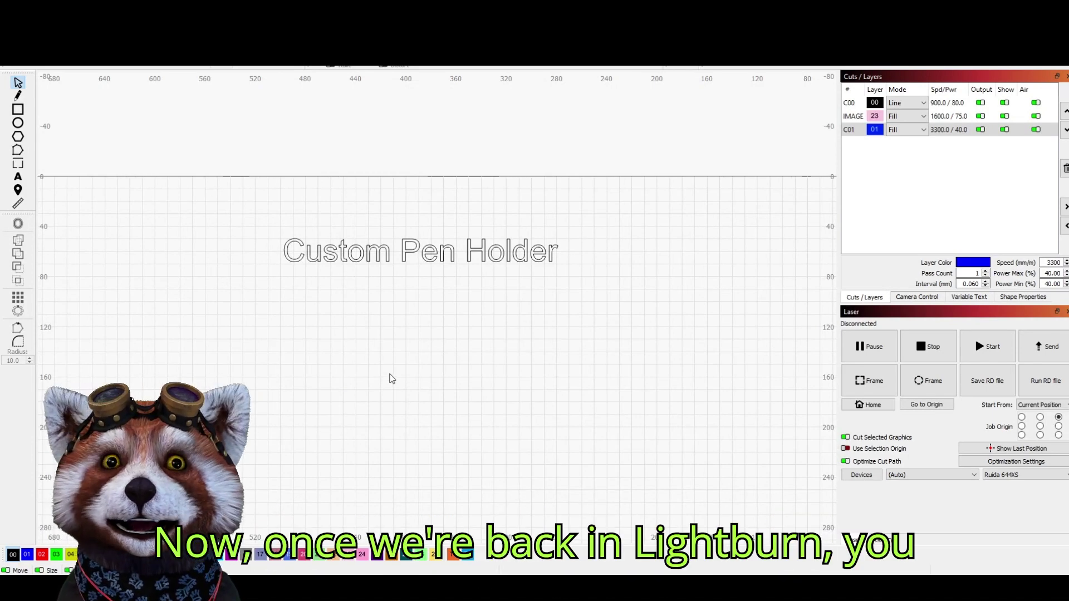
Move the outlined letter K onto the back panel, over its 'back' label.
left_click(13, 59)
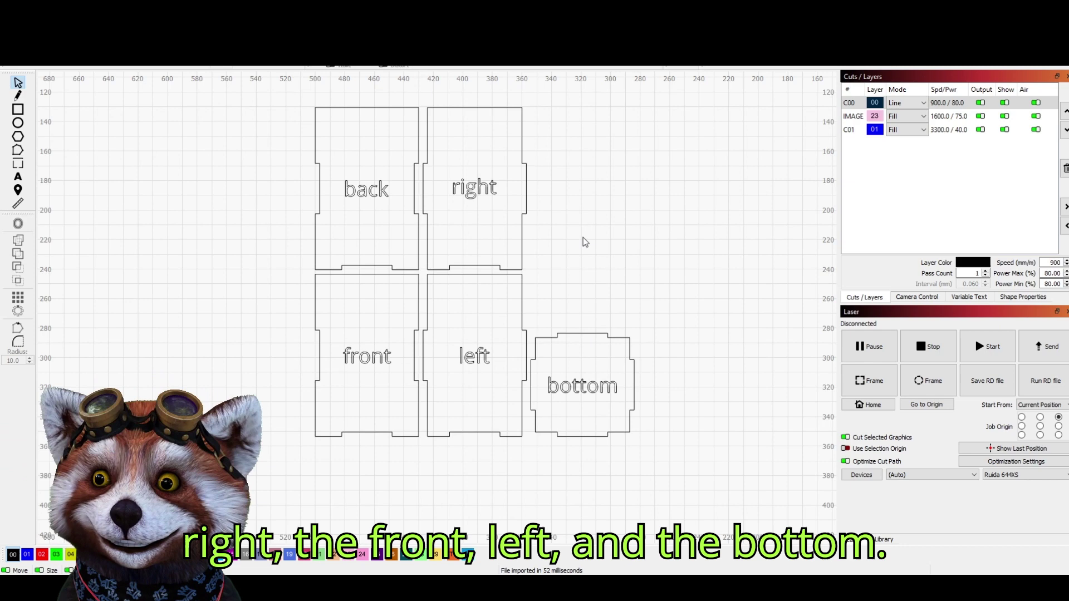
scroll(583, 242, "up", 1)
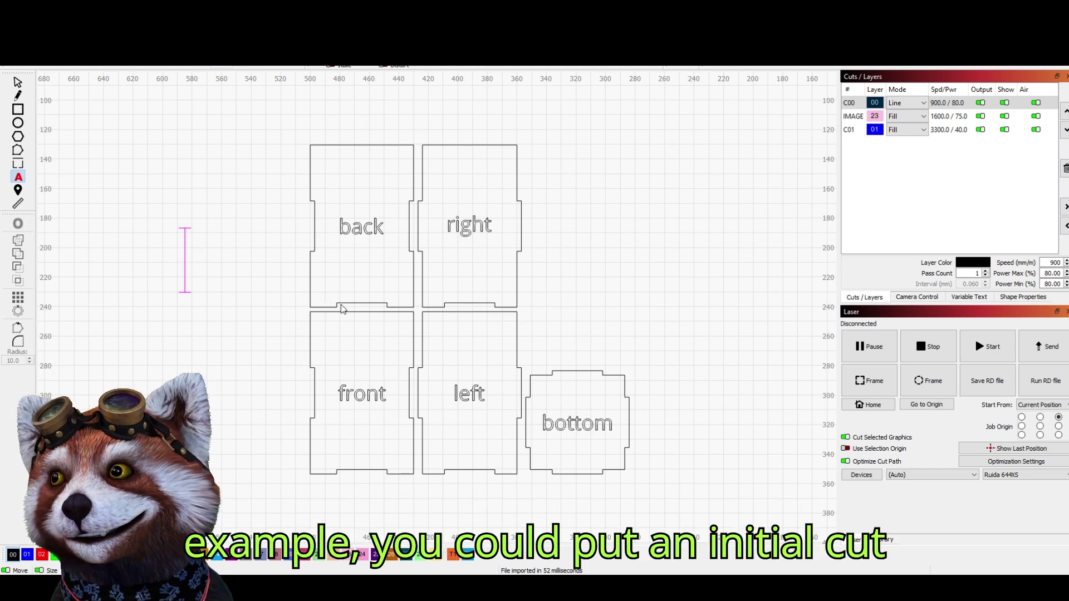
type("K")
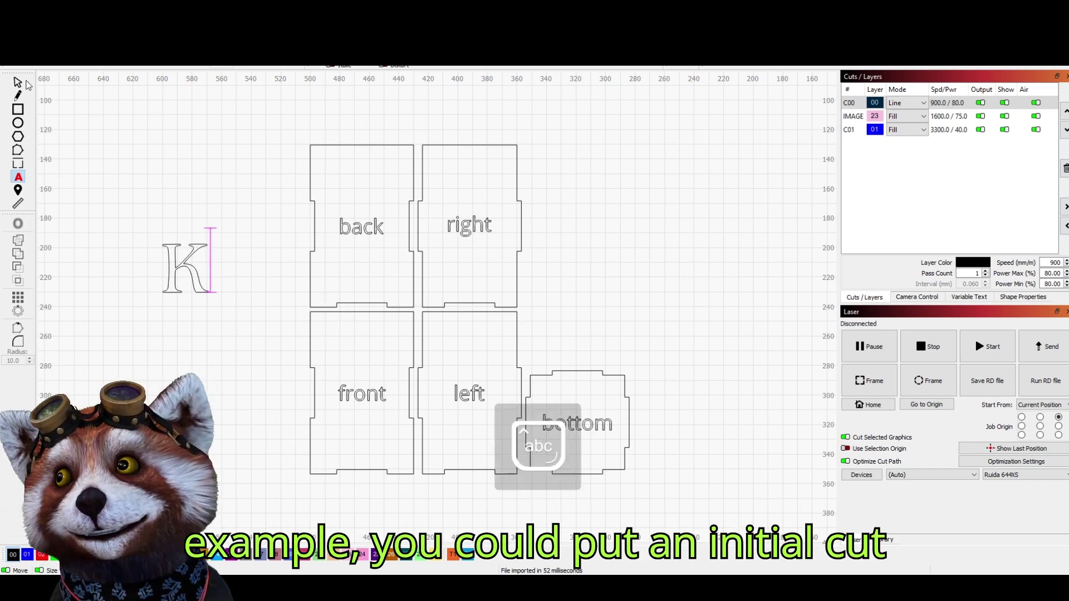
left_click(18, 82)
left_click(263, 226)
left_click_drag(247, 220, 172, 307)
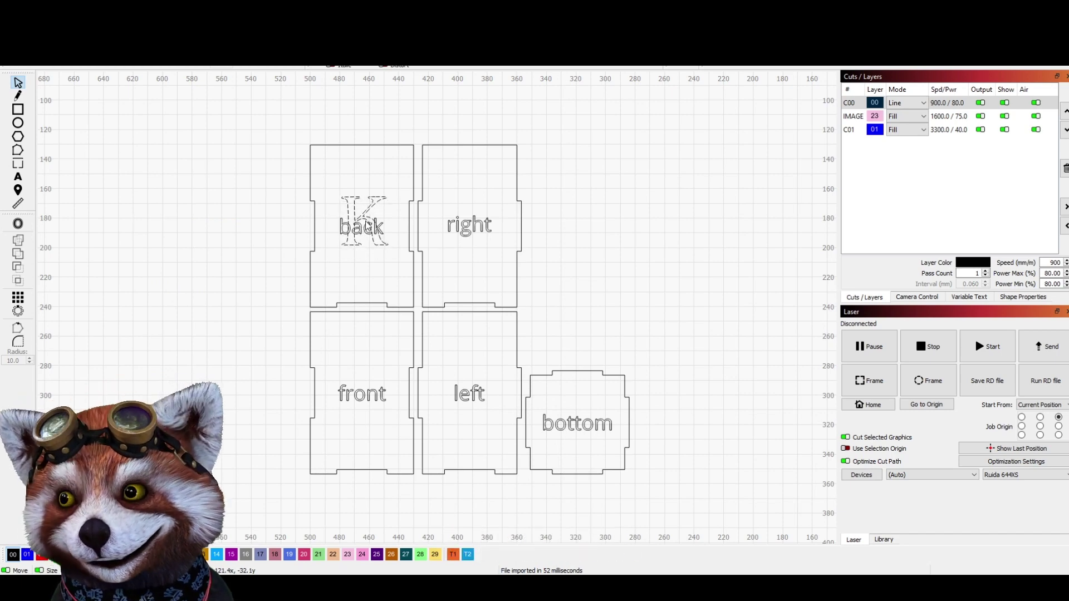
left_click_drag(359, 231, 365, 221)
Paste the Subscribe logo image, shrink it and place it beside the box panels.
left_click(534, 243)
key("ctrl+v")
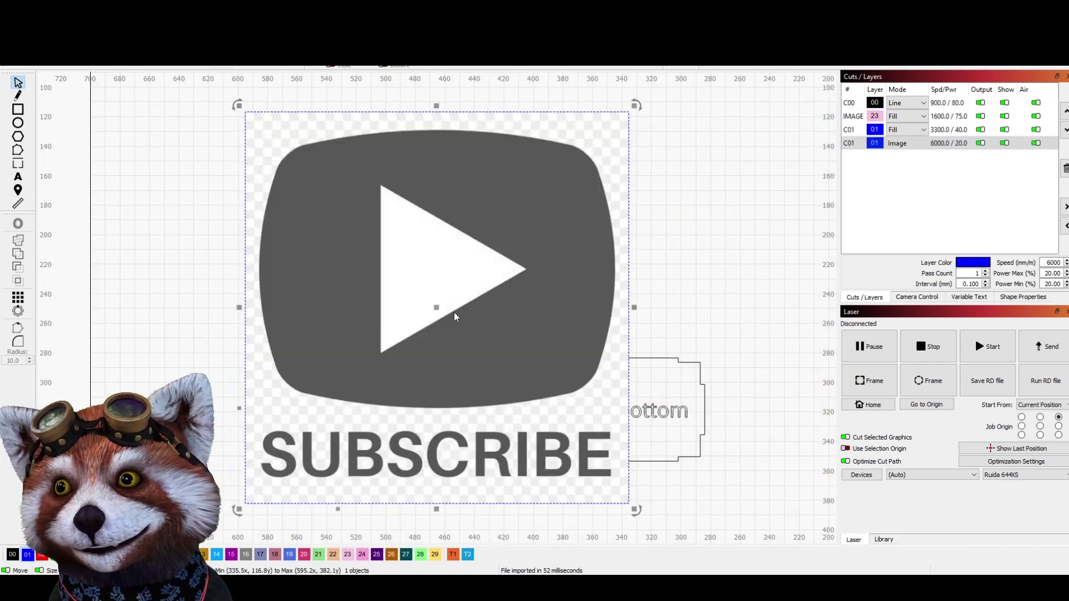
left_click_drag(454, 312, 288, 308)
scroll(443, 233, "down", 2)
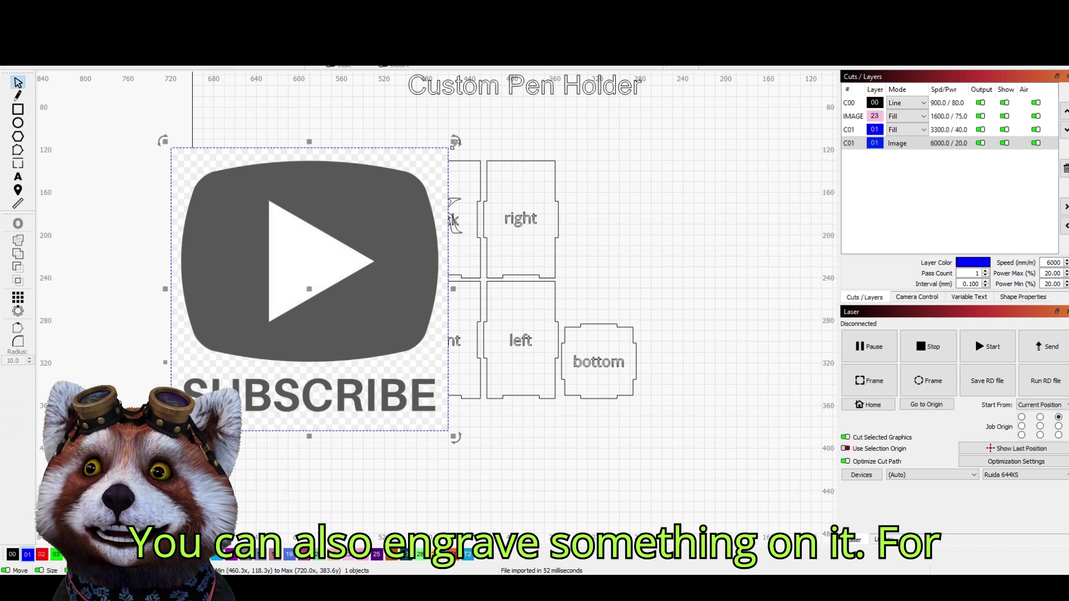
left_click_drag(449, 147, 327, 263)
left_click_drag(269, 393, 311, 302)
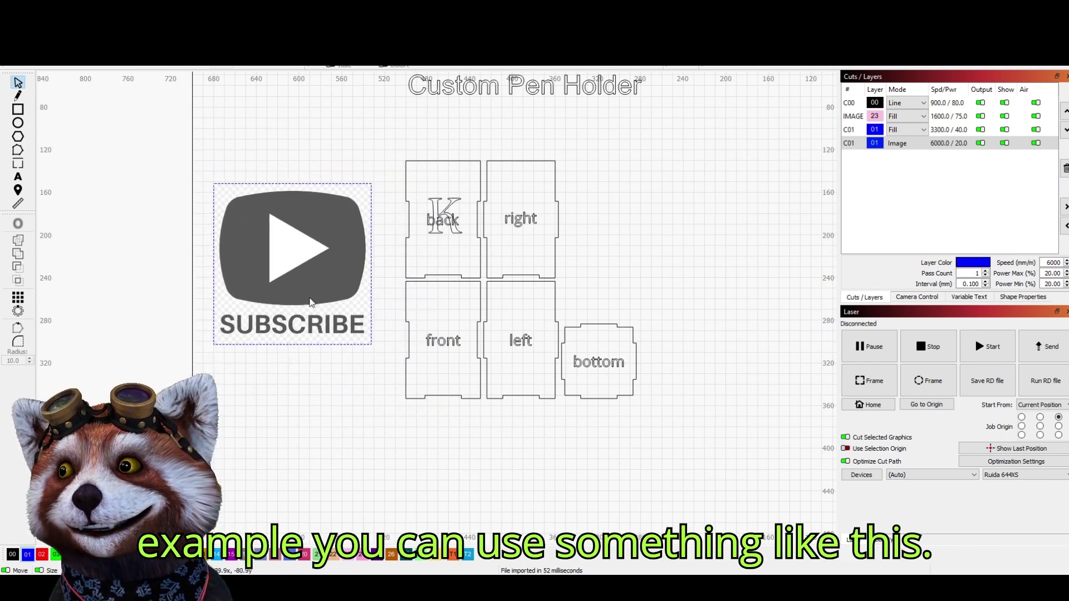
Trace the Subscribe image into vector outlines, deleting the original bitmap.
right_click(322, 294)
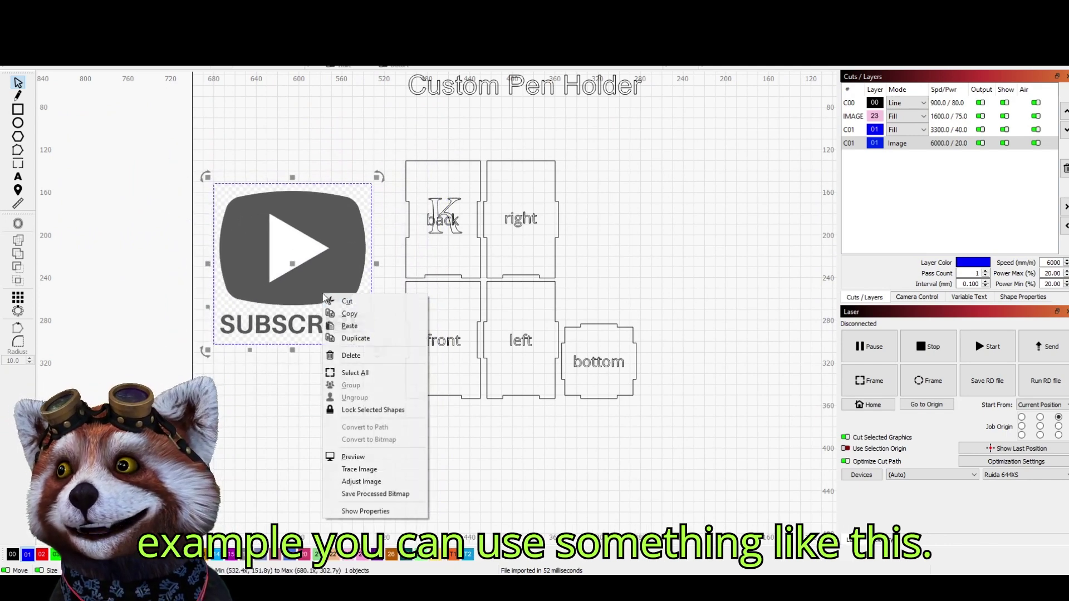
left_click(374, 469)
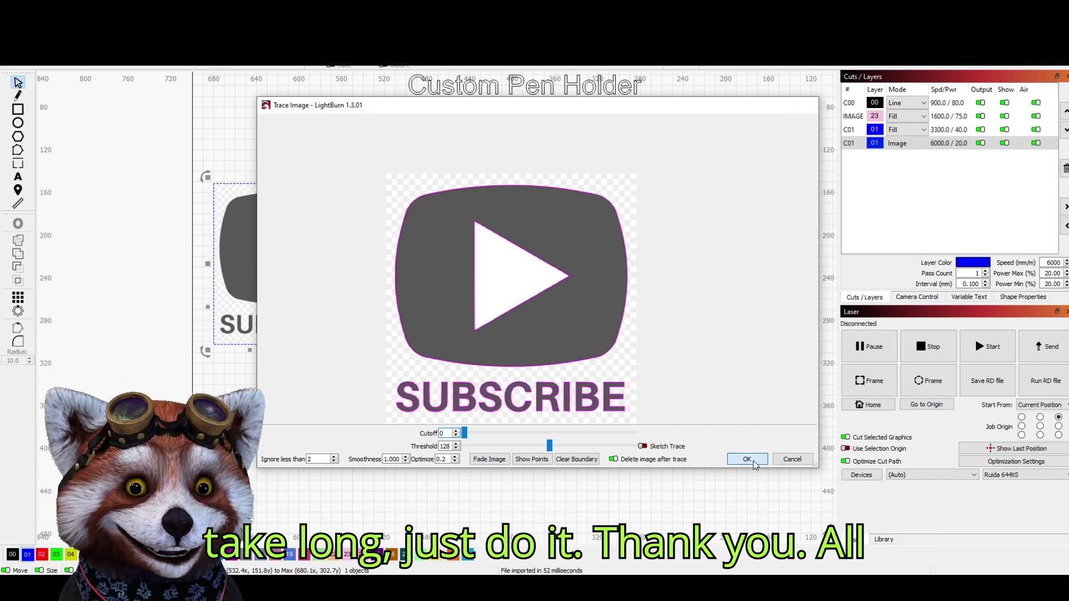
left_click(753, 462)
Shrink the traced logo onto the right panel and paste a pencil outline onto the front panel.
left_click_drag(296, 265, 291, 279)
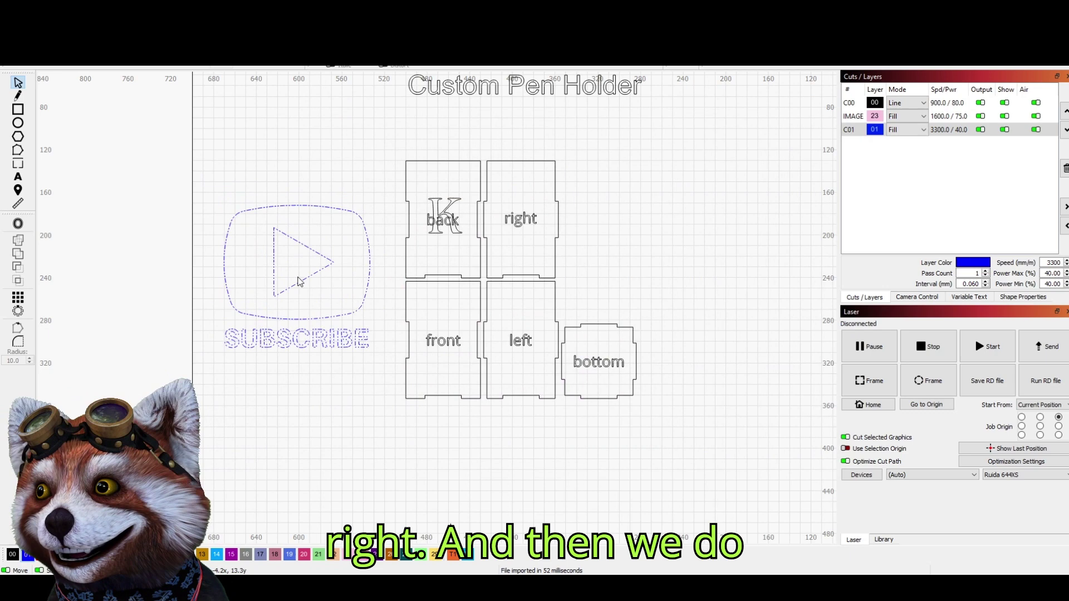
left_click_drag(376, 199, 329, 253)
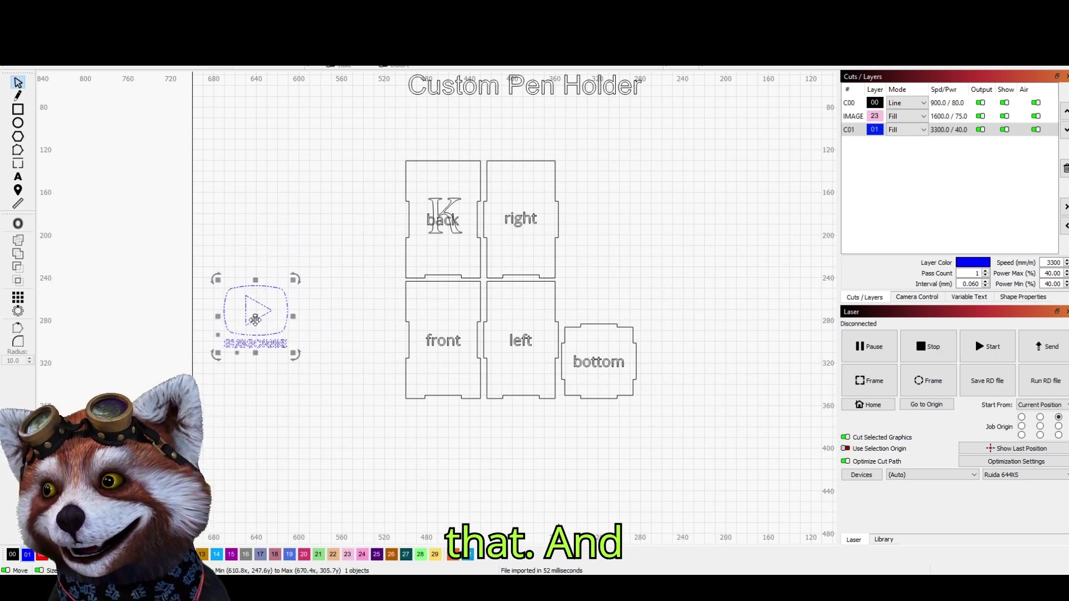
mouse_move(255, 318)
left_mouse_down()
mouse_move(402, 324)
mouse_move(520, 232)
left_mouse_up()
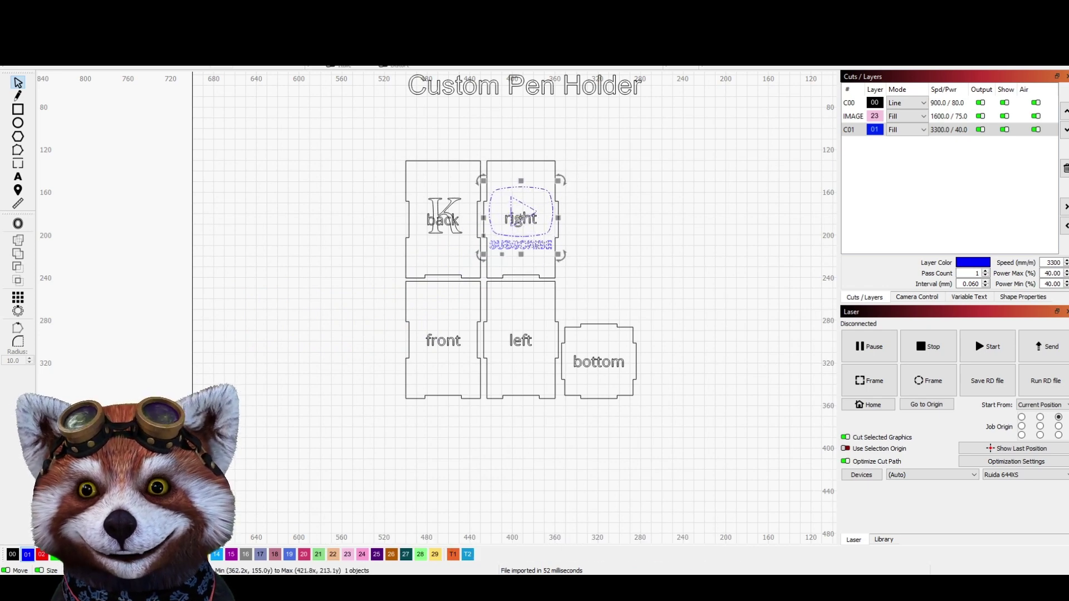
scroll(551, 196, "up", 3)
scroll(407, 285, "down", 1)
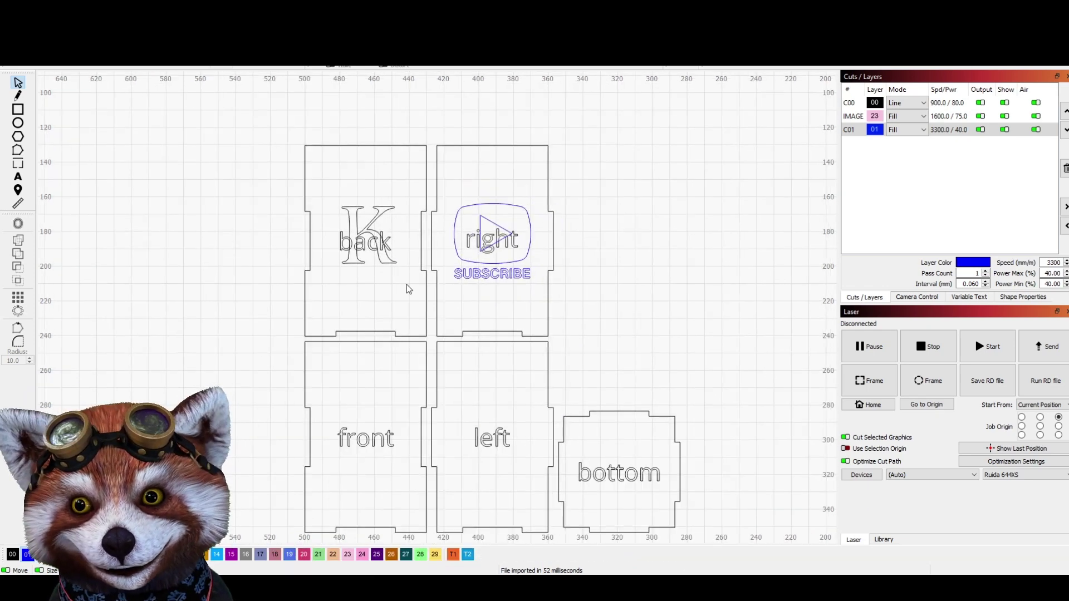
scroll(407, 285, "down", 1)
key("ctrl+v")
scroll(359, 347, "up", 2)
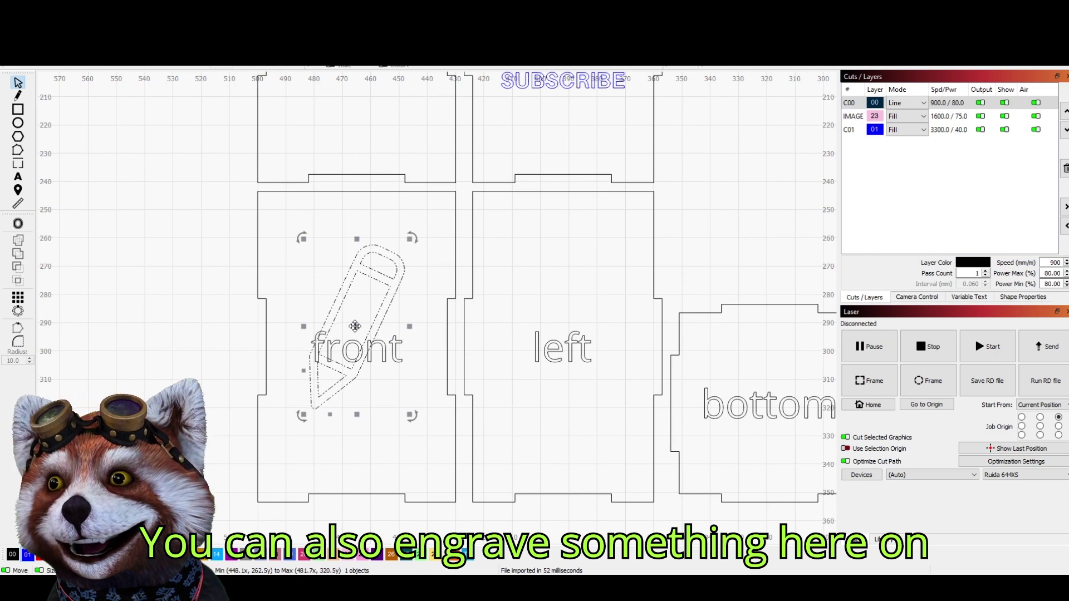
key("Escape")
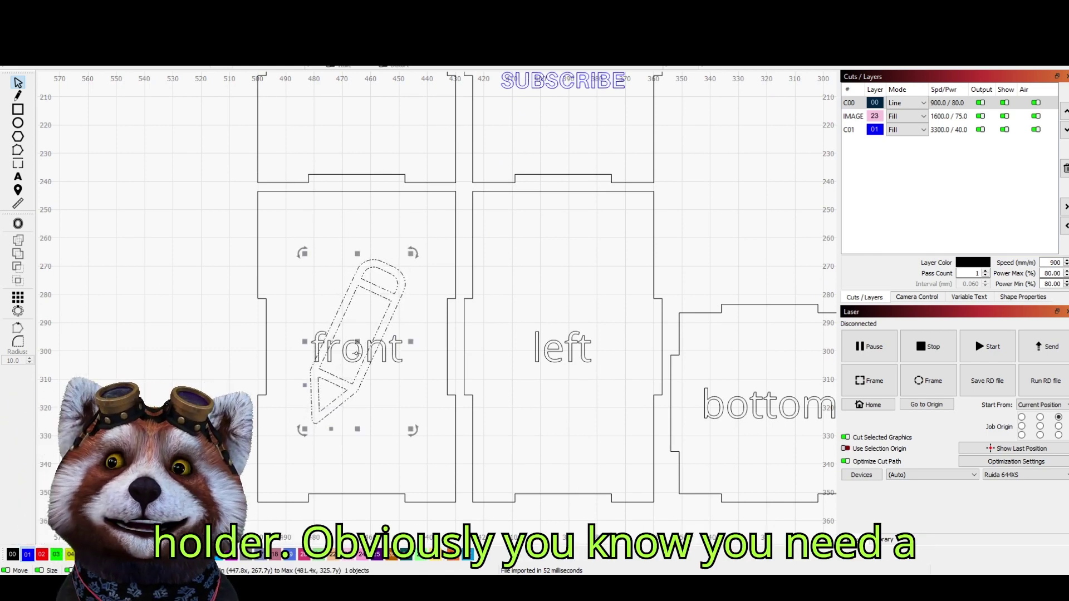
scroll(361, 353, "down", 2)
scroll(523, 393, "down", 1)
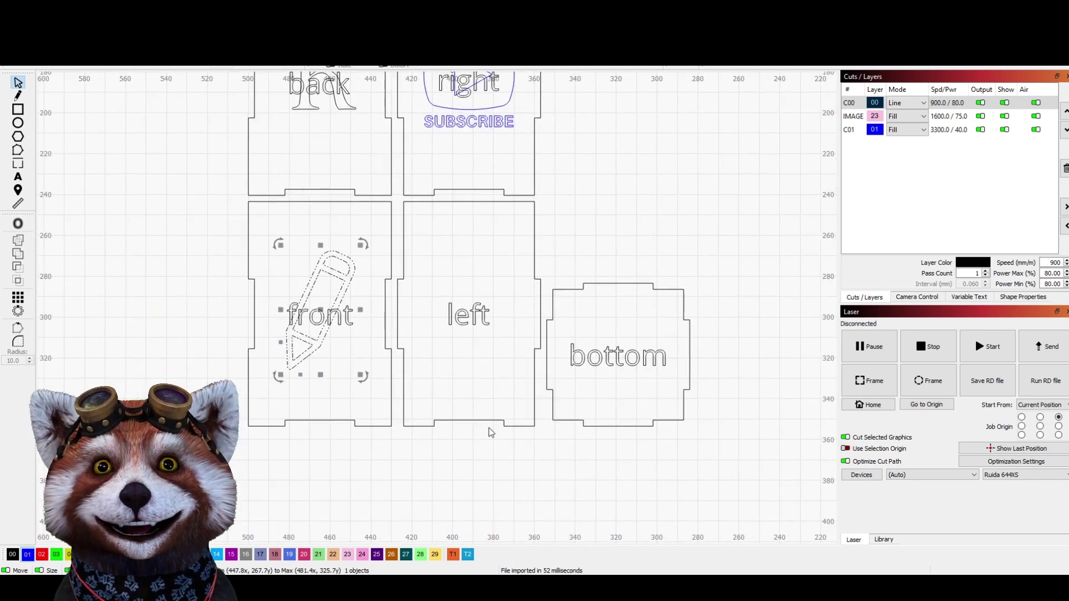
scroll(490, 432, "down", 2)
scroll(577, 401, "up", 2)
scroll(501, 367, "up", 1)
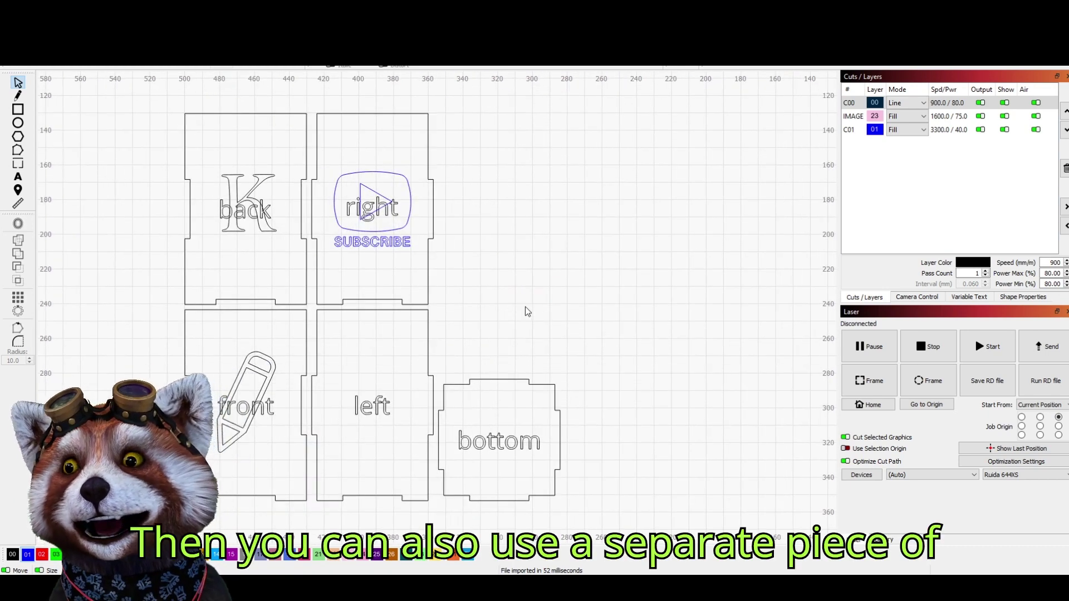
Paste the flower shape, enlarge it and position it to the right of the panels.
key("ctrl+v")
scroll(527, 308, "up", 1)
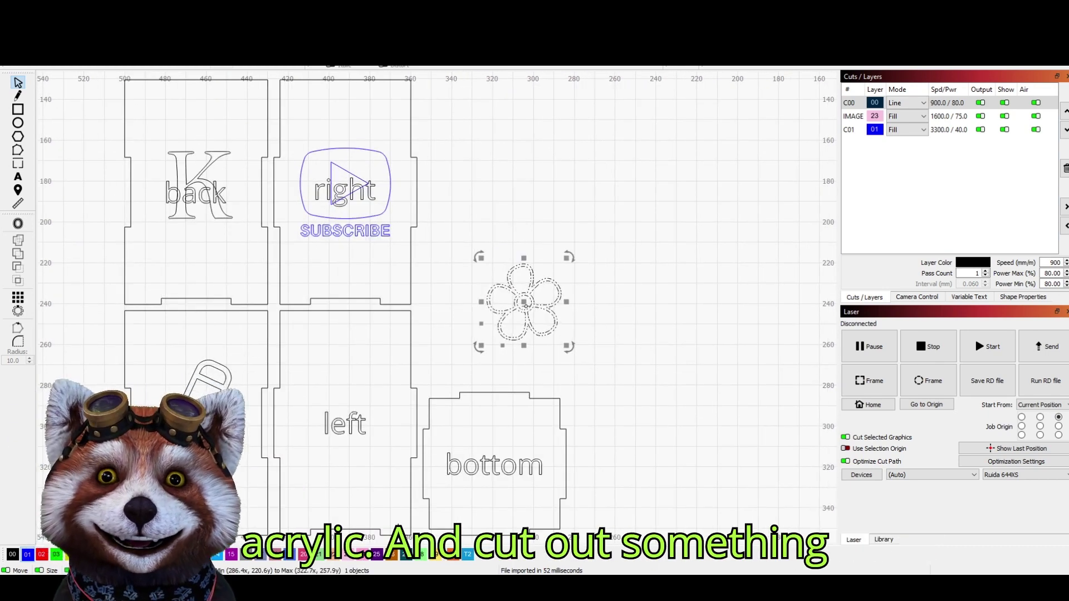
left_click_drag(525, 306, 510, 297)
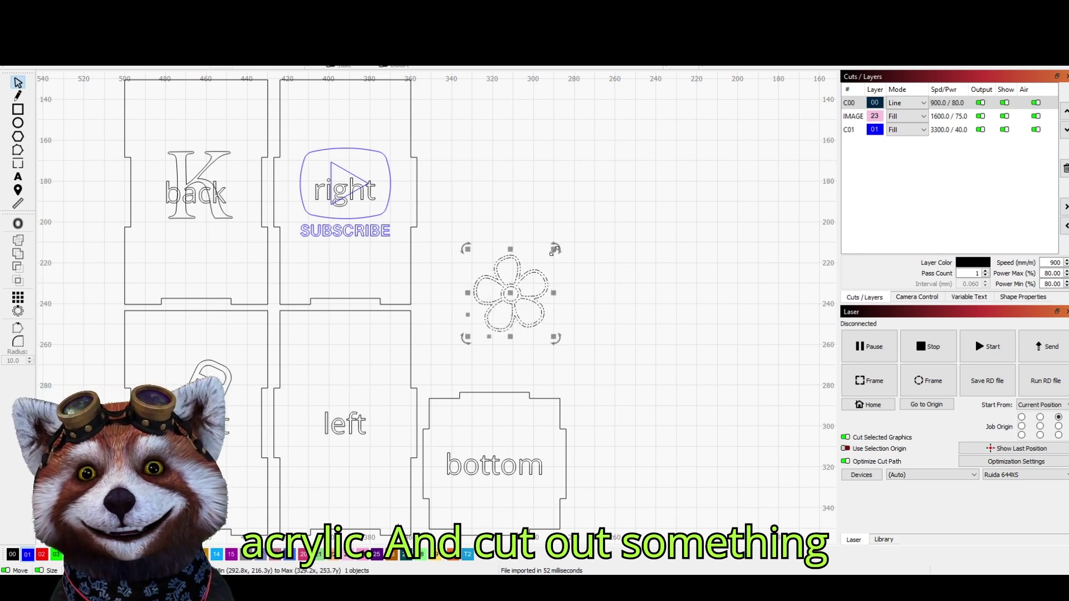
left_click_drag(553, 251, 576, 229)
left_click_drag(521, 281, 502, 312)
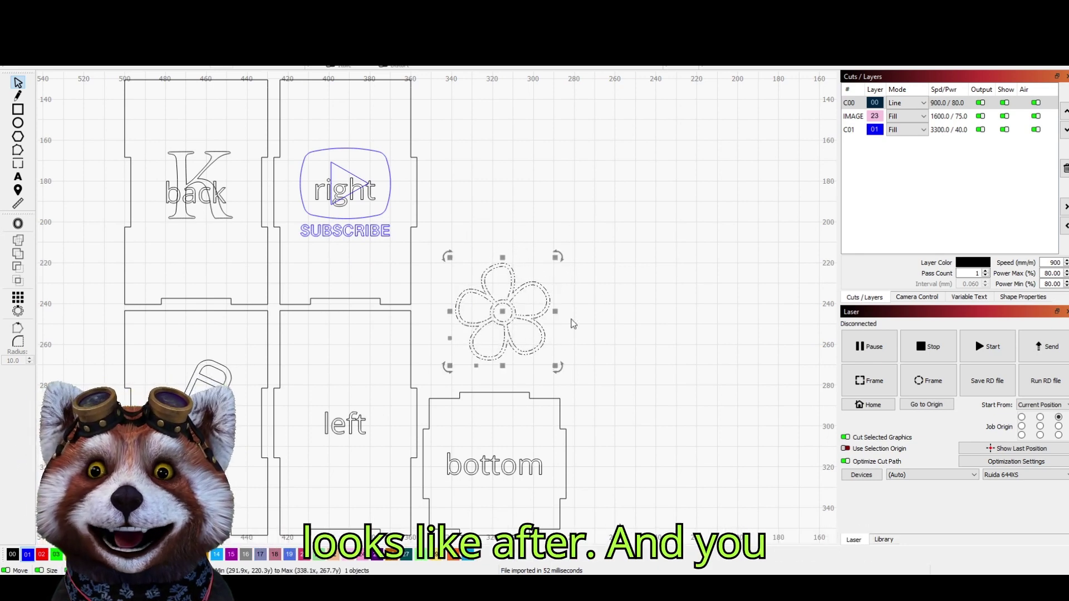
scroll(591, 330, "down", 1)
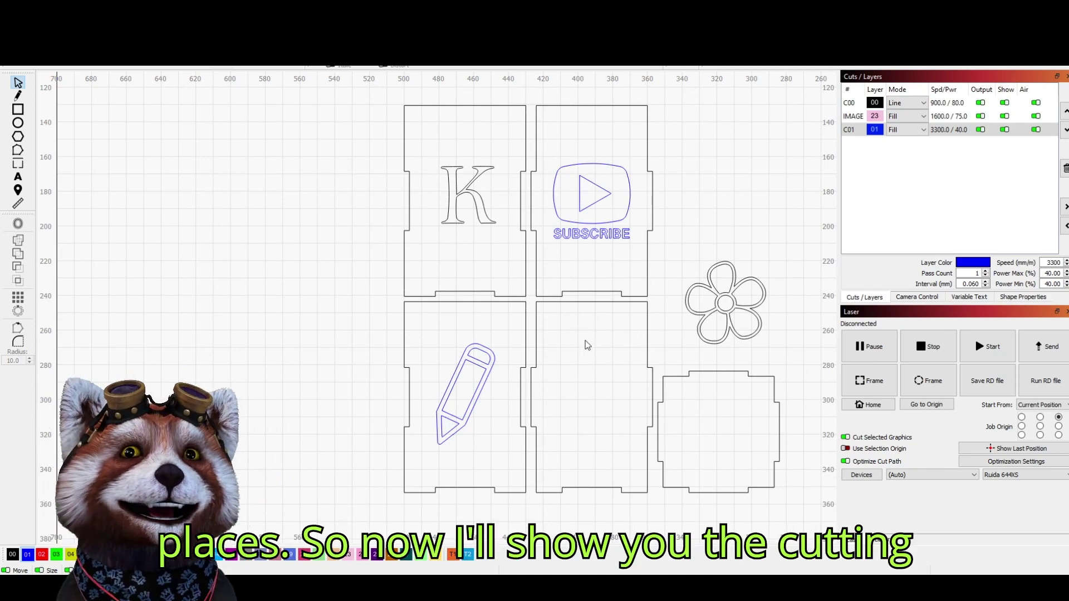
scroll(583, 341, "down", 1)
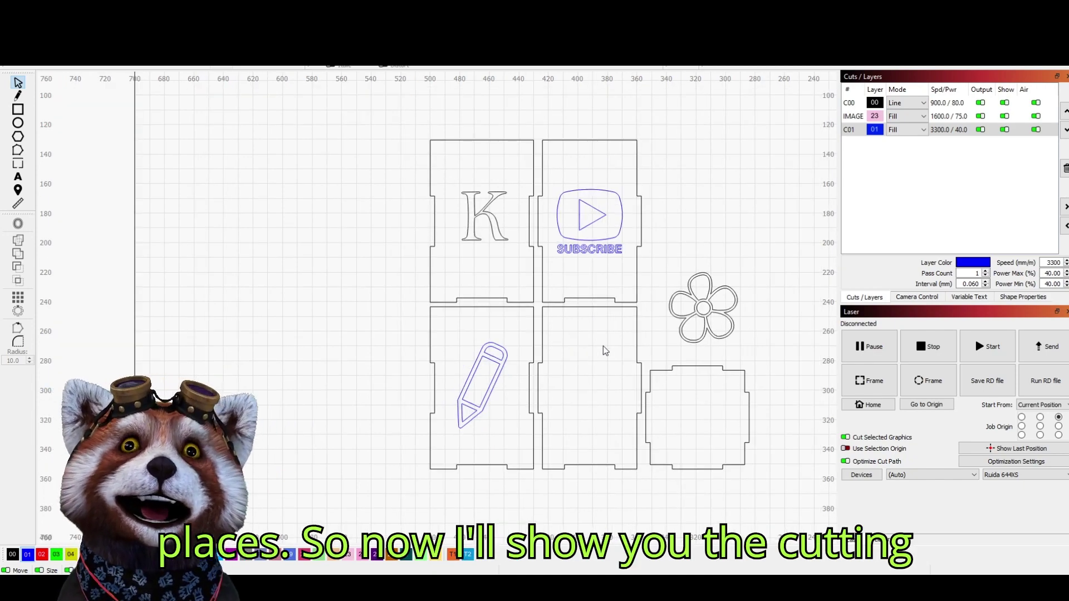